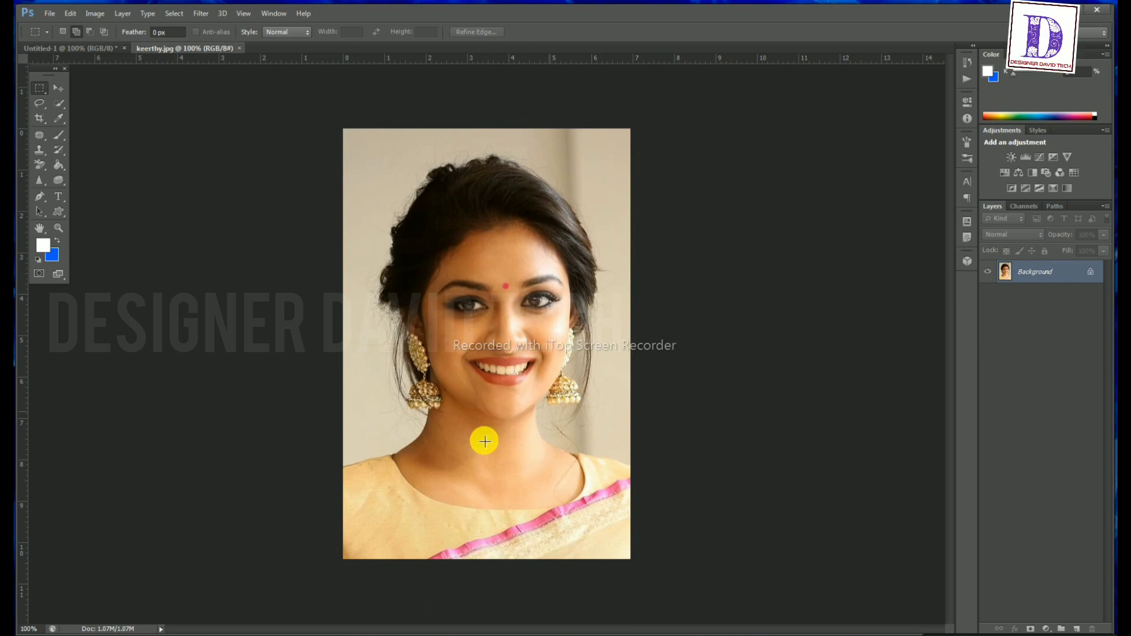
Resize the portrait photo to 1.5 inches wide by 2 inches high at 200 pixels/inch, with proportions unconstrained
left_click(94, 13)
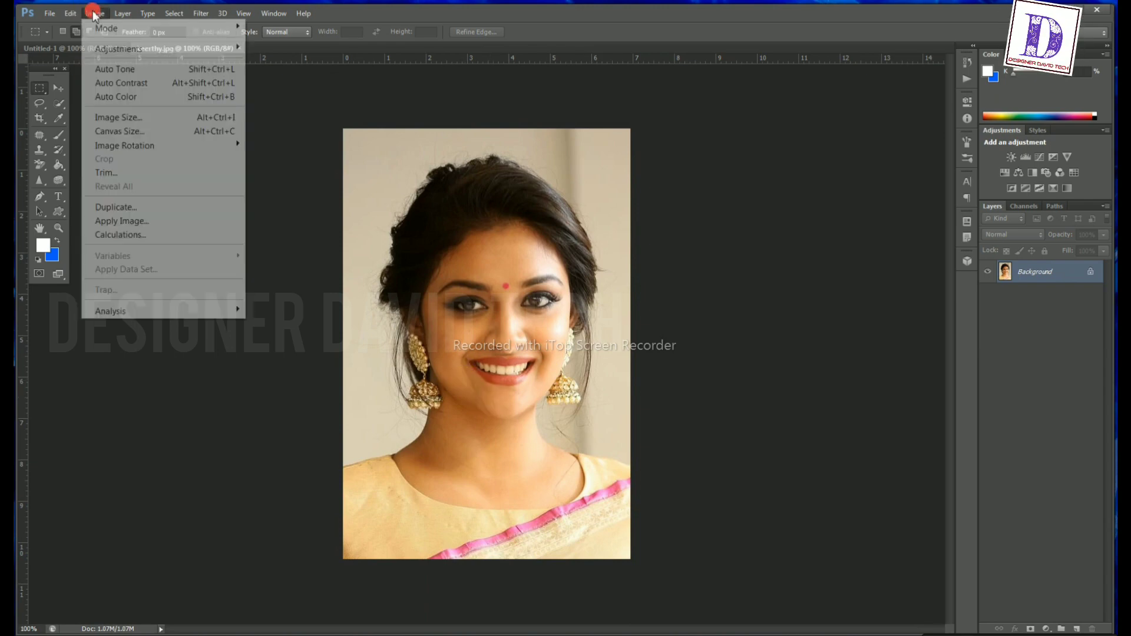
left_click(119, 118)
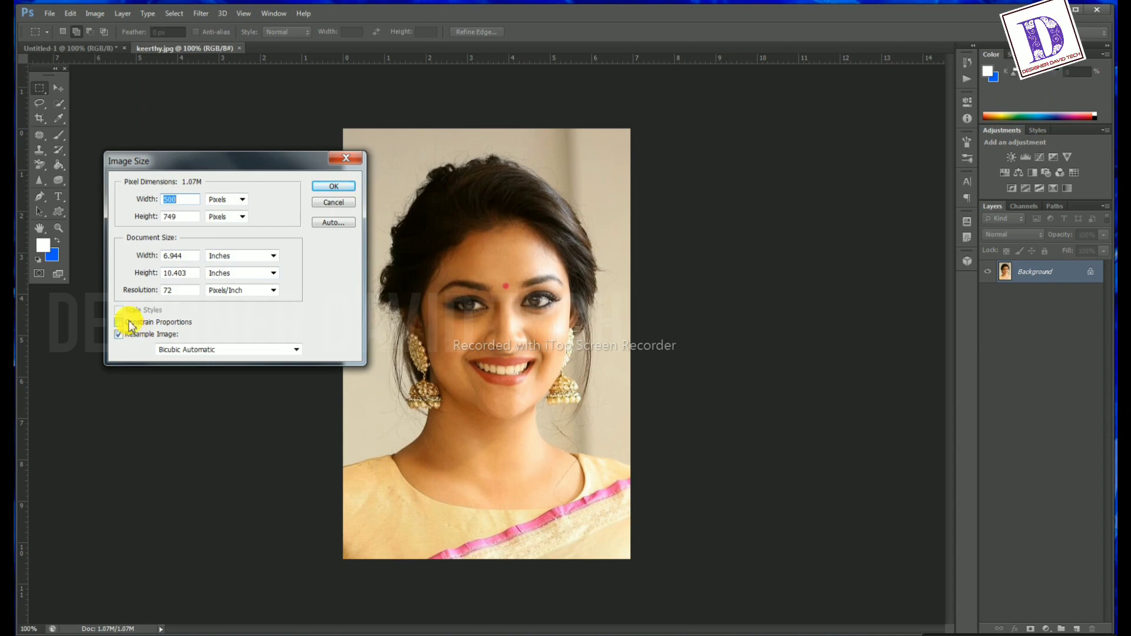
double_click(189, 256)
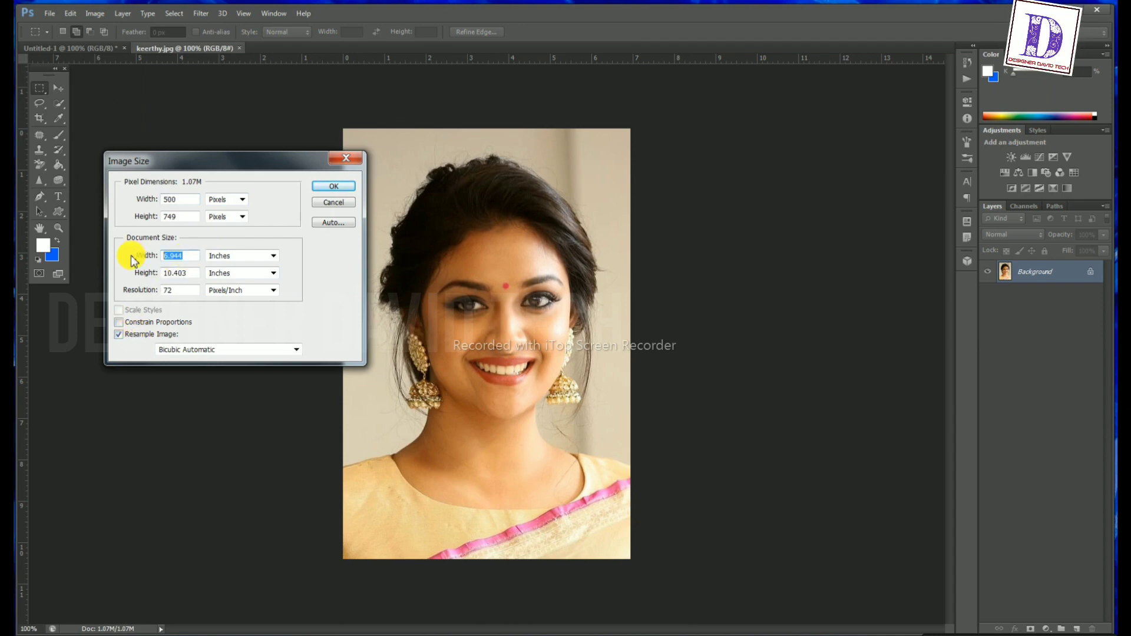
type("1.5")
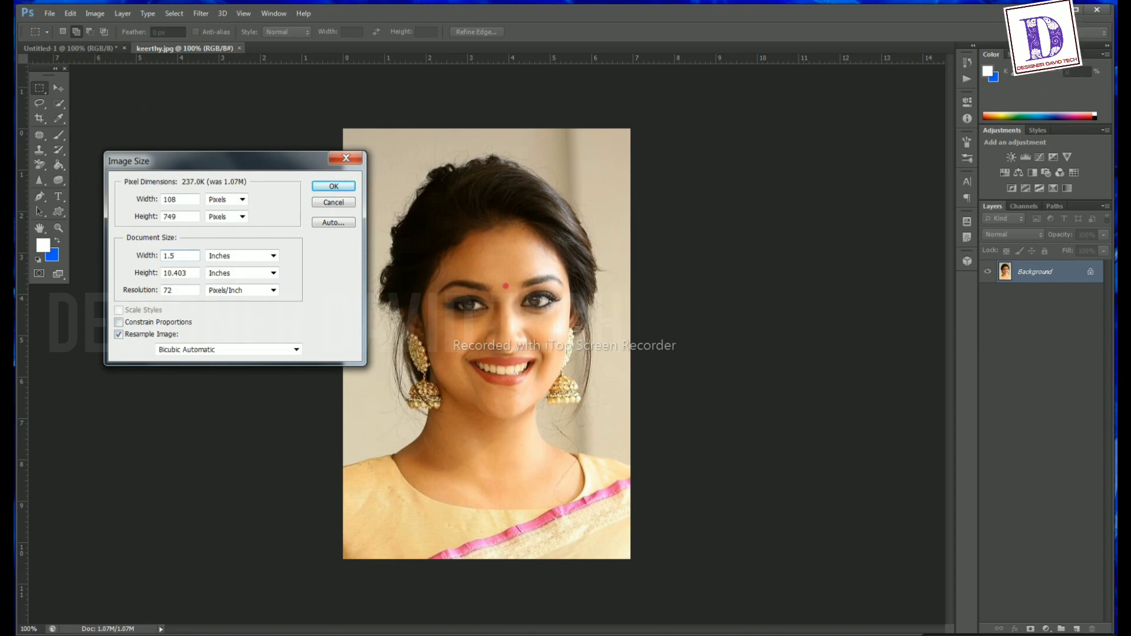
double_click(188, 273)
type("2")
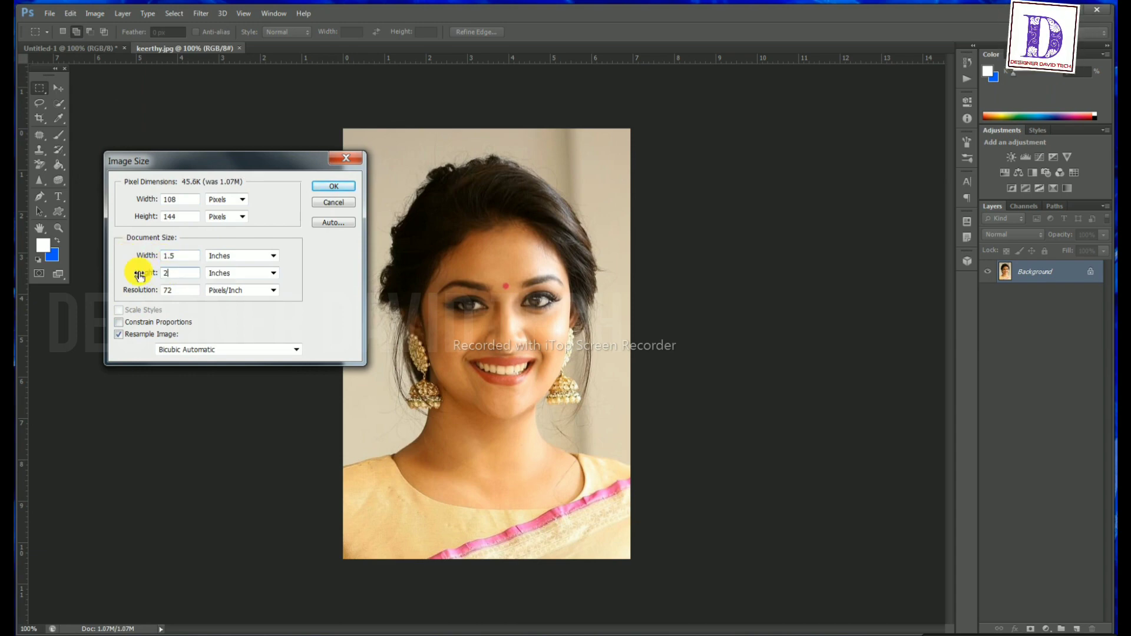
double_click(182, 291)
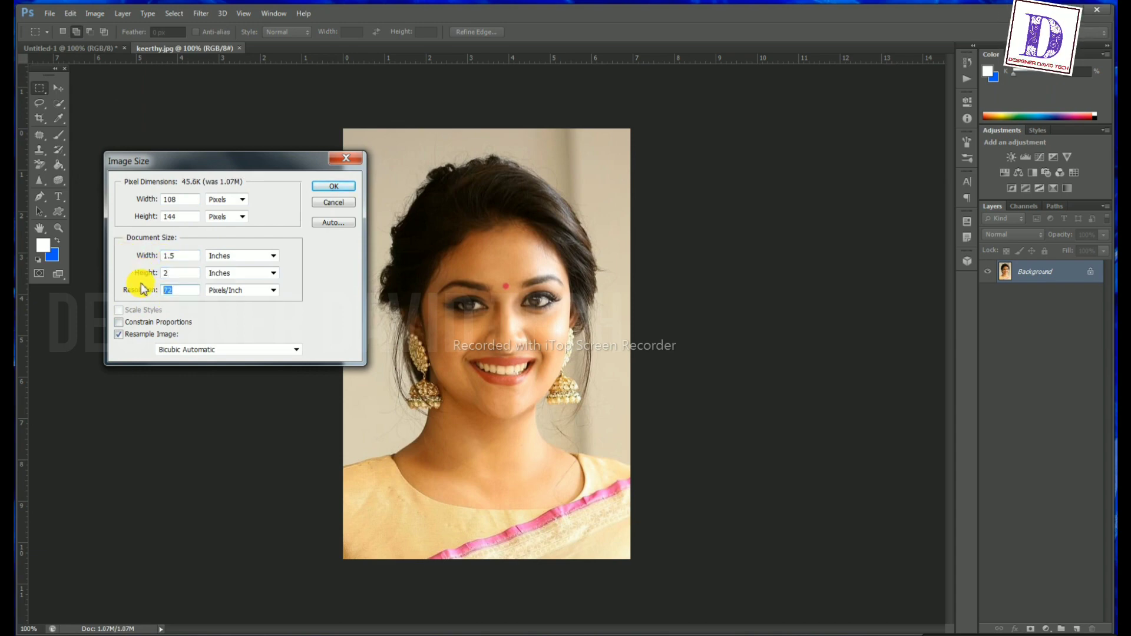
type("200")
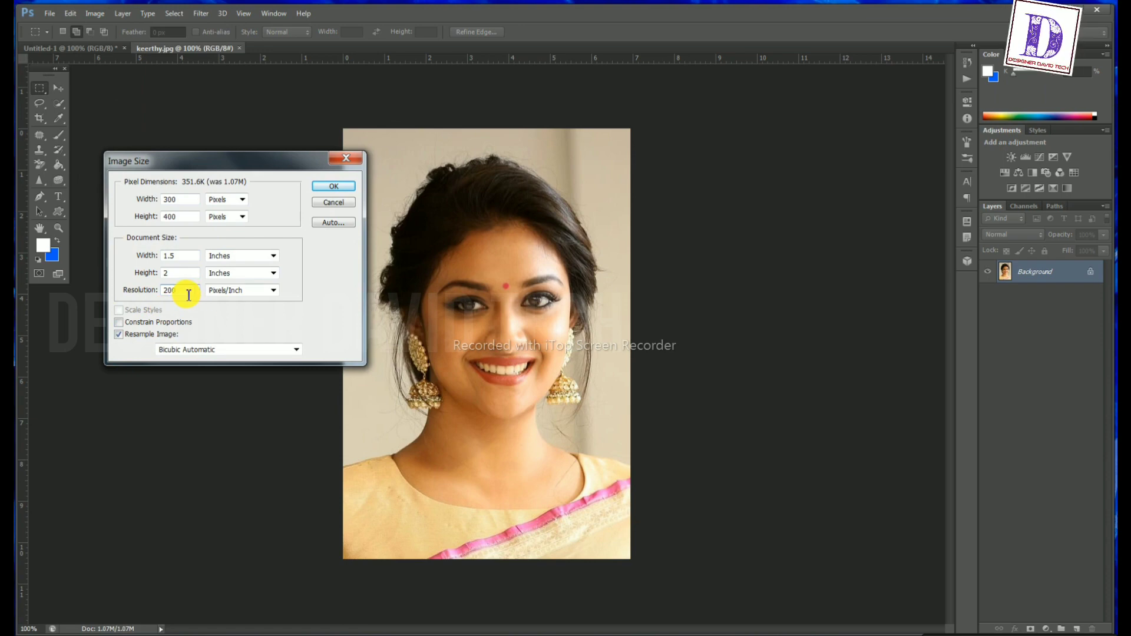
left_click(333, 185)
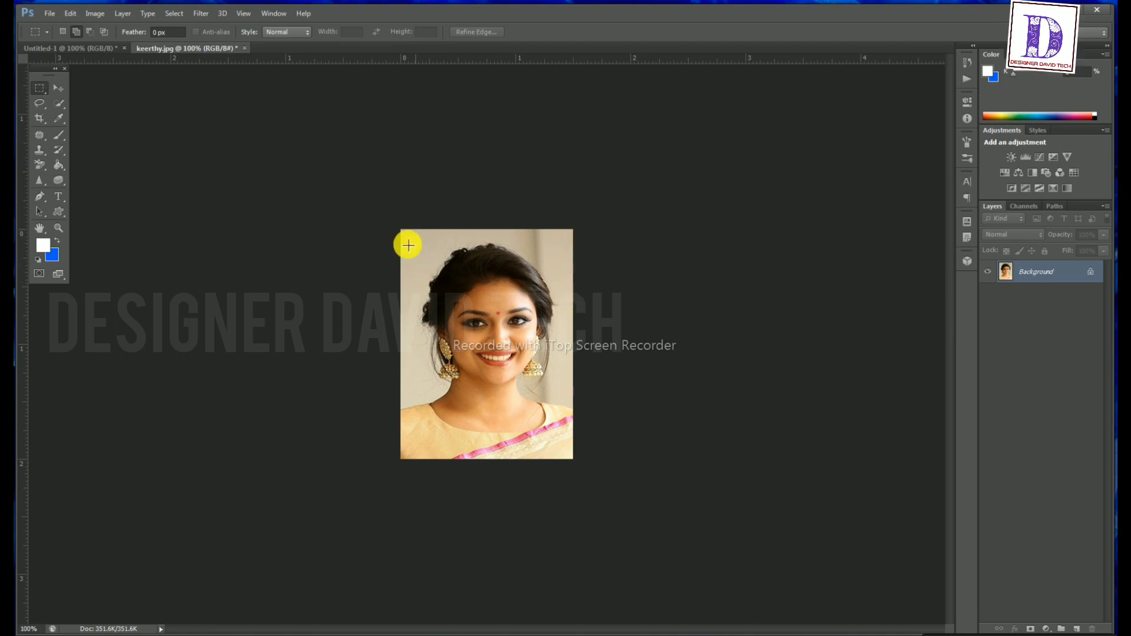
Select the whole photo and stroke the selection with a 20 px white border, located at the center
left_click_drag(393, 225, 578, 467)
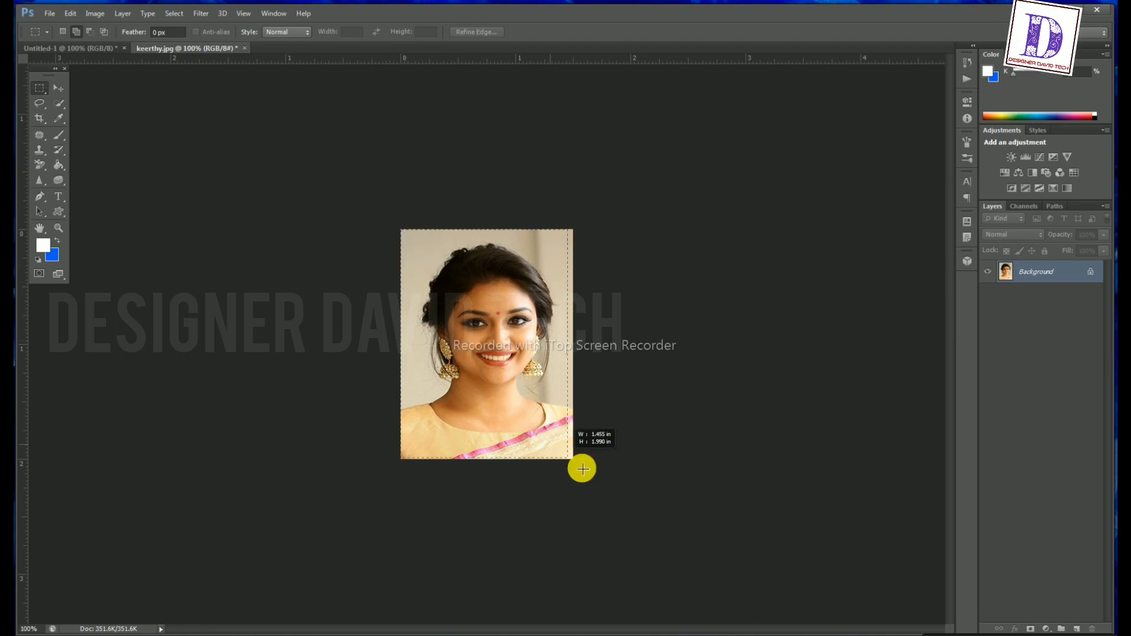
left_click(74, 13)
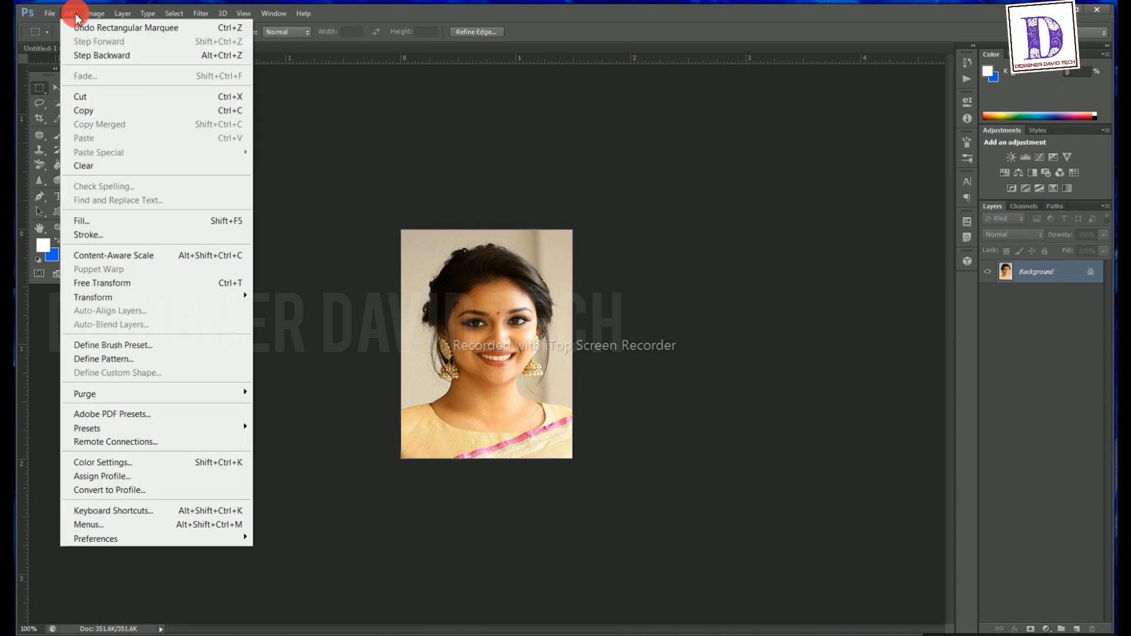
left_click(103, 236)
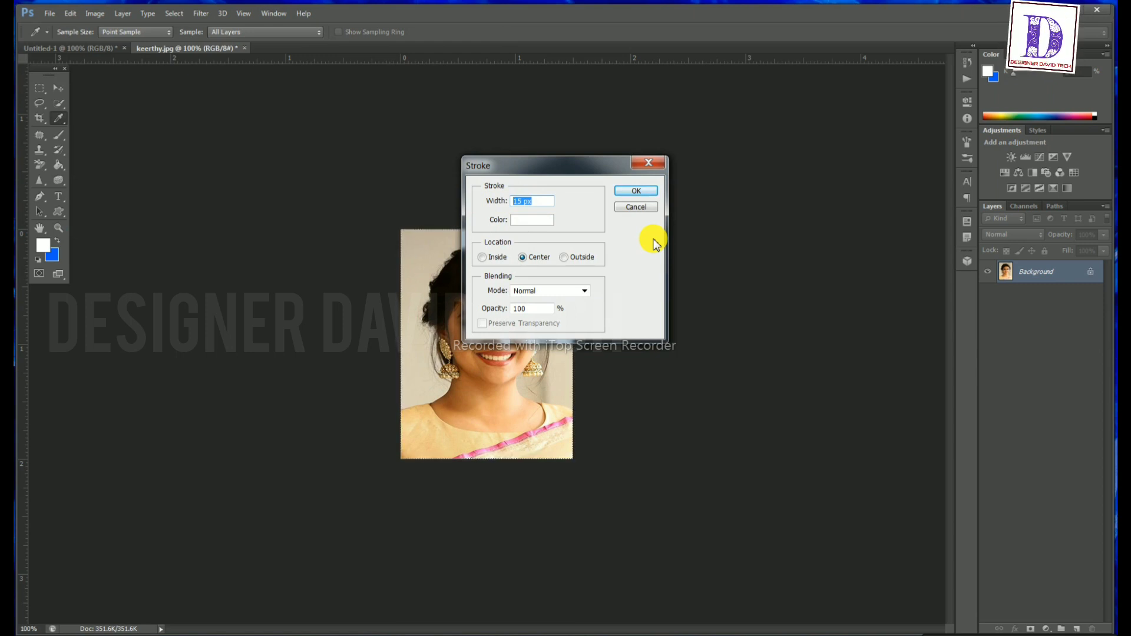
type("20")
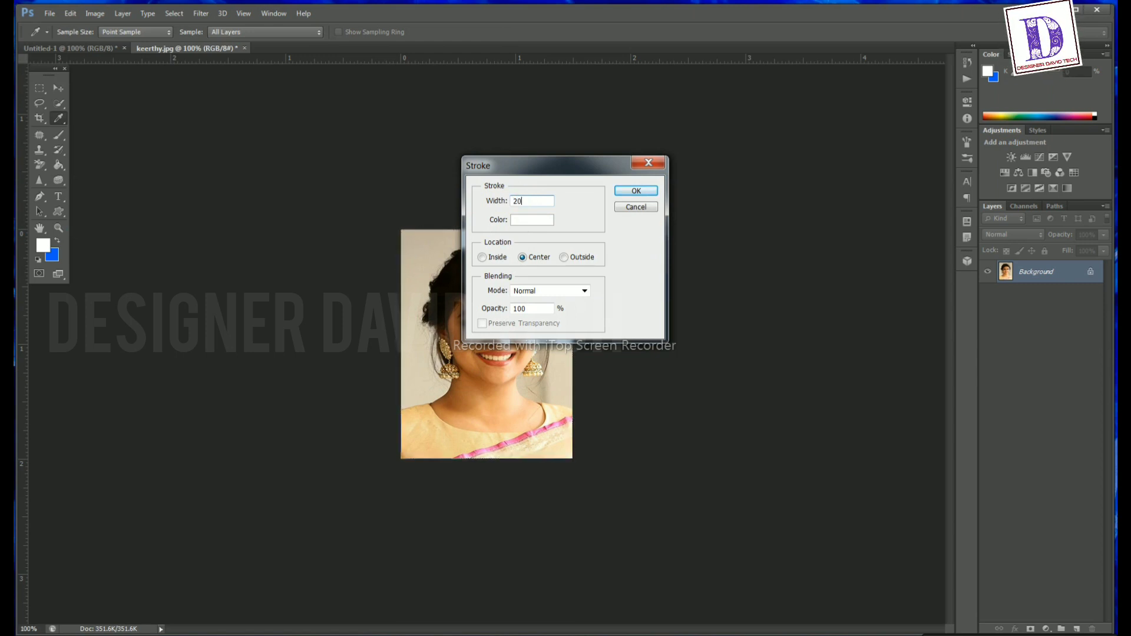
left_click(533, 220)
left_click_drag(439, 156, 328, 126)
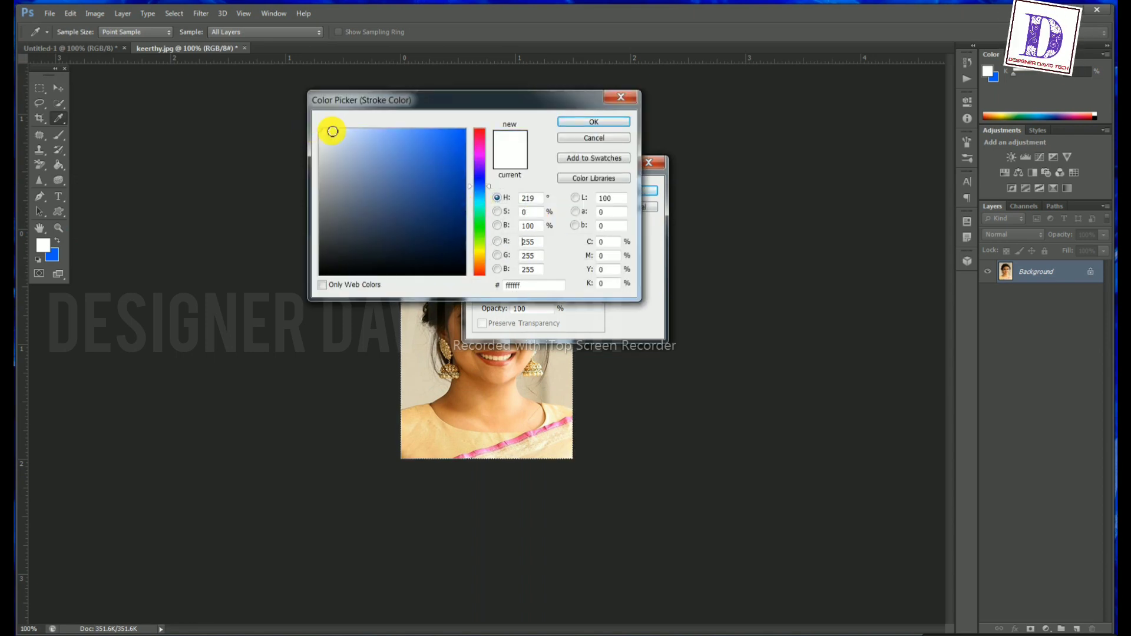
left_click(591, 122)
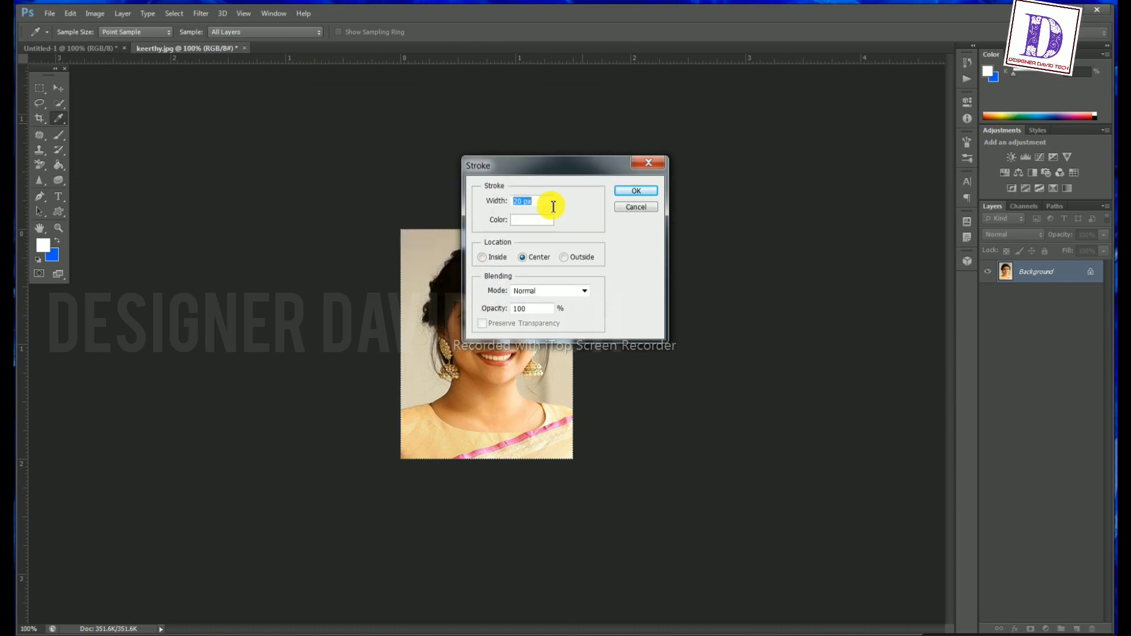
left_click(641, 194)
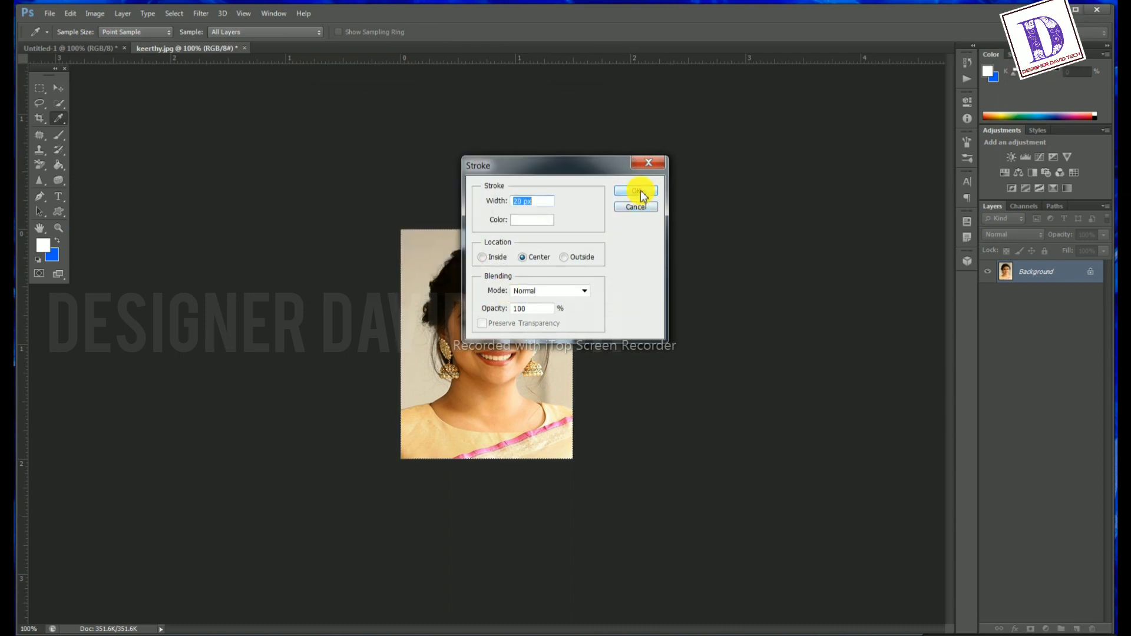
key("m")
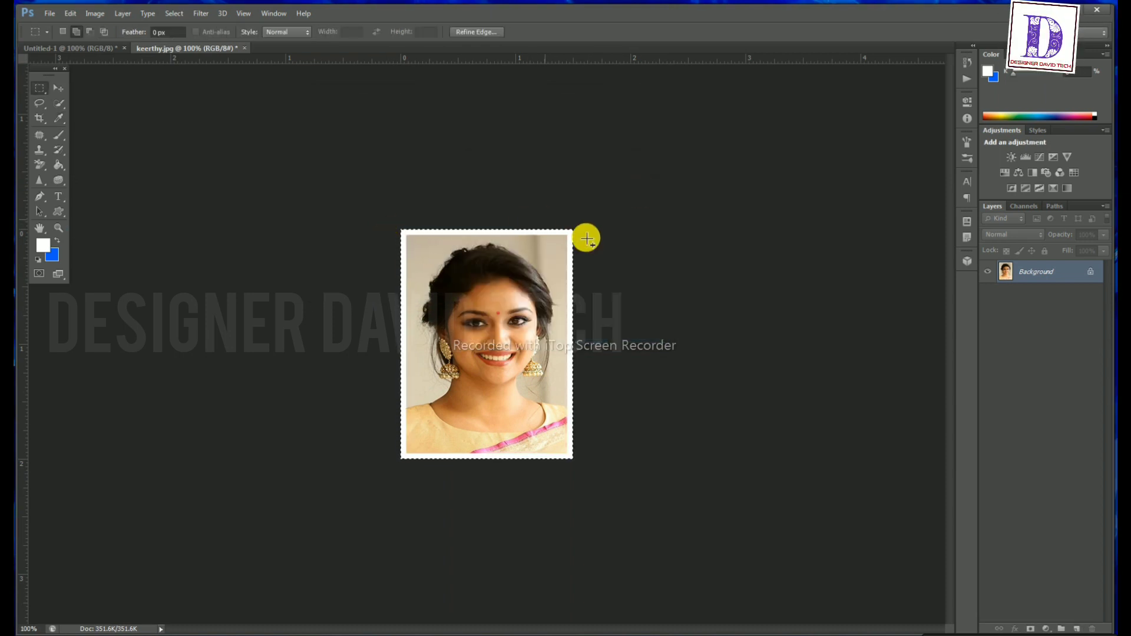
Define the bordered photo as a pattern named ph-1
left_click(55, 89)
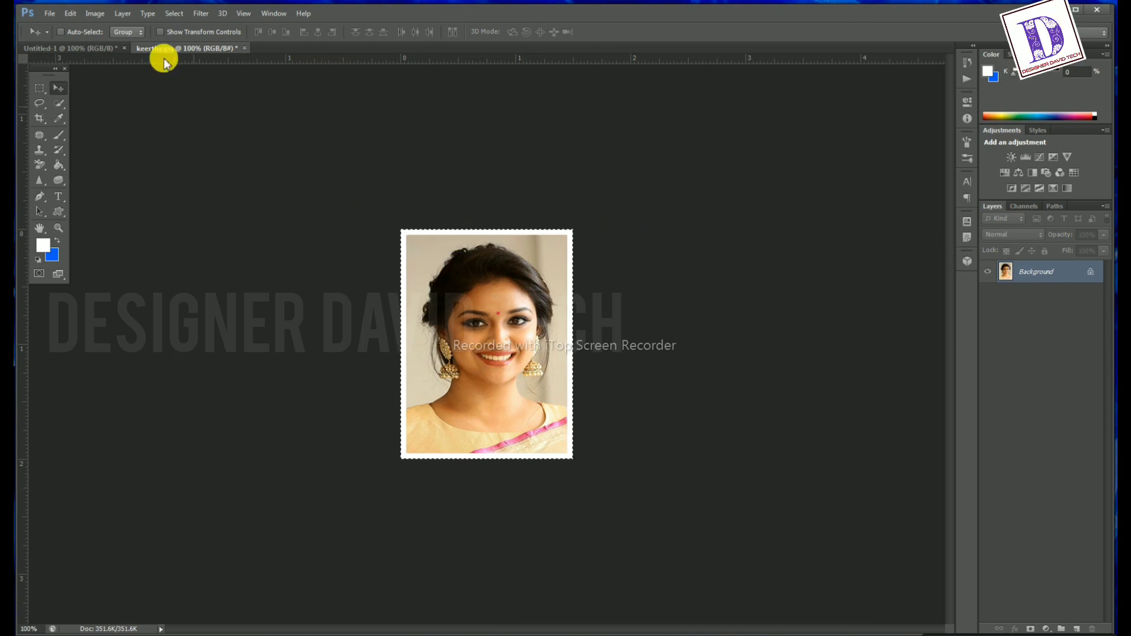
left_click(70, 14)
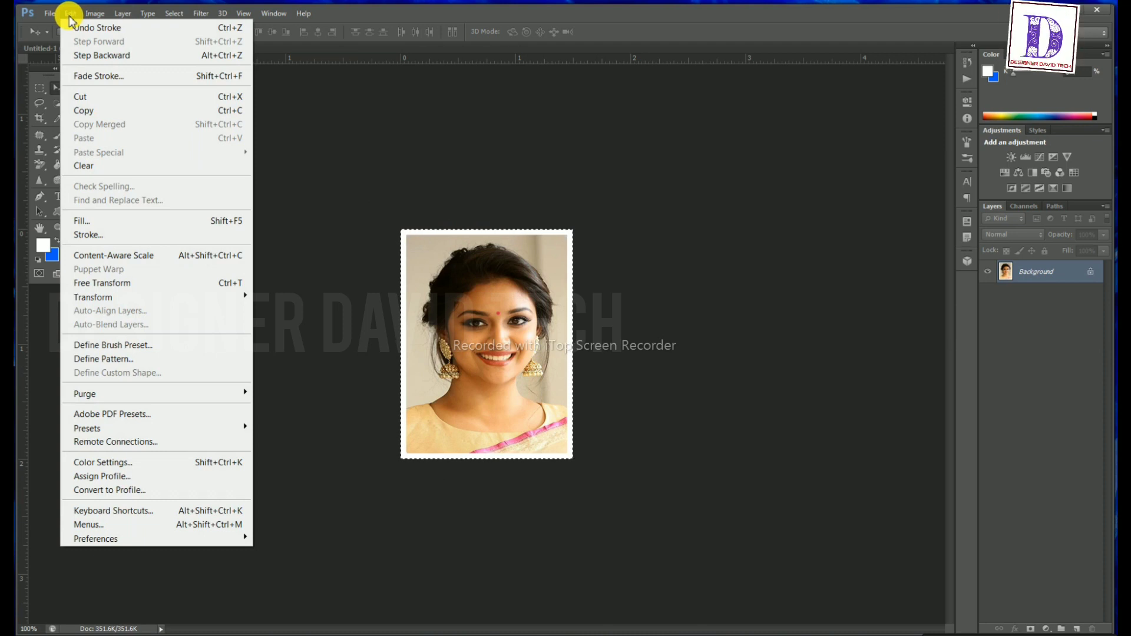
left_click(128, 360)
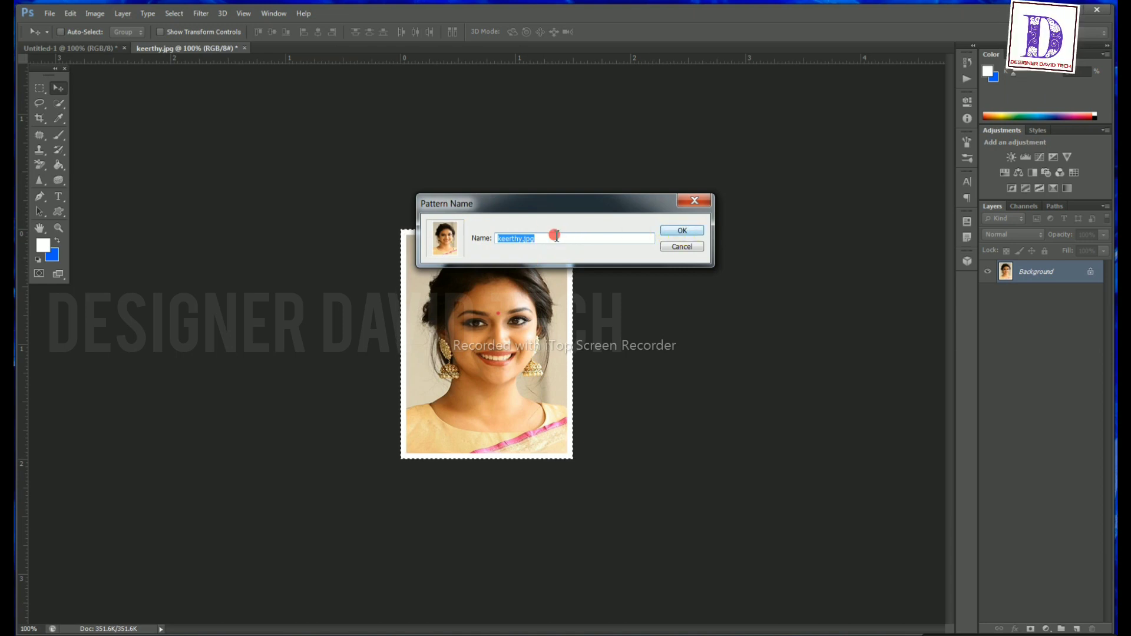
type("p")
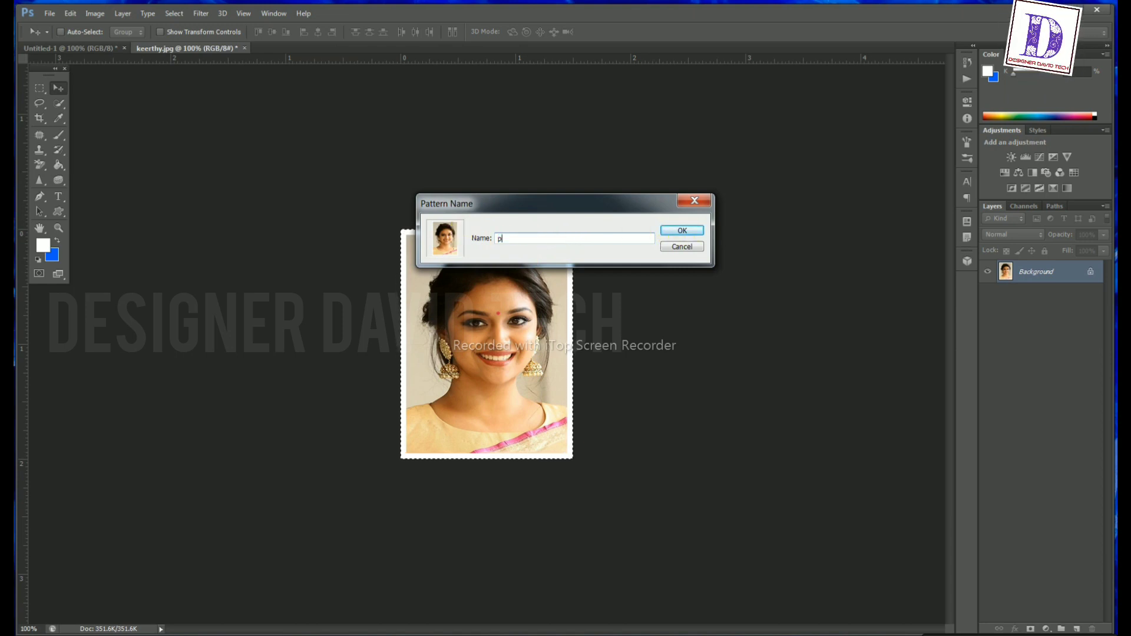
type("h-1")
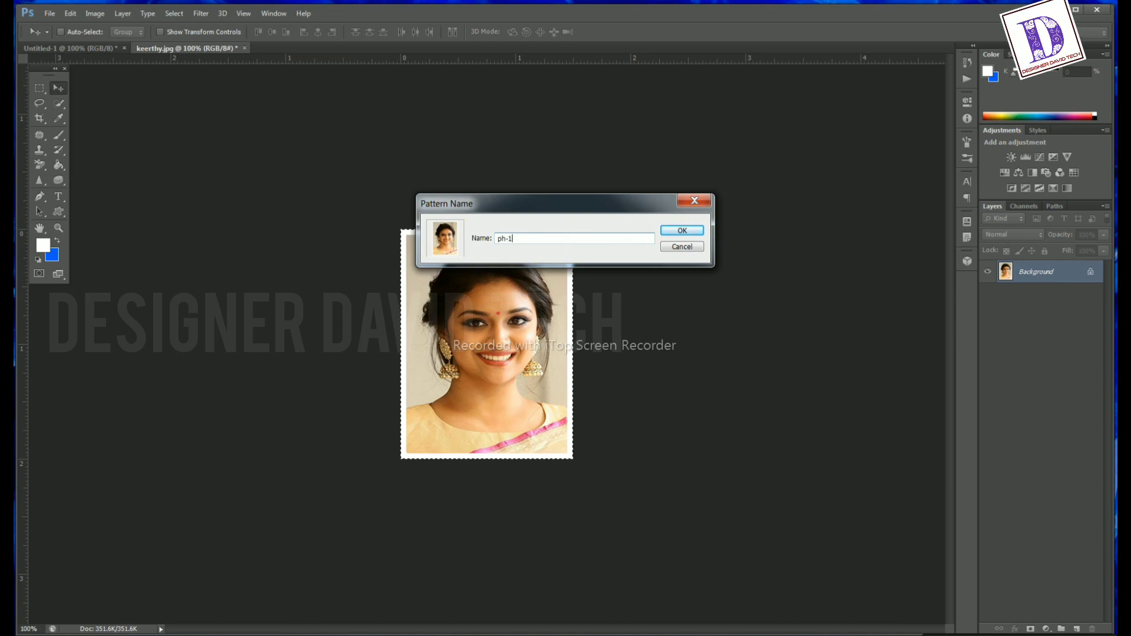
left_click(686, 230)
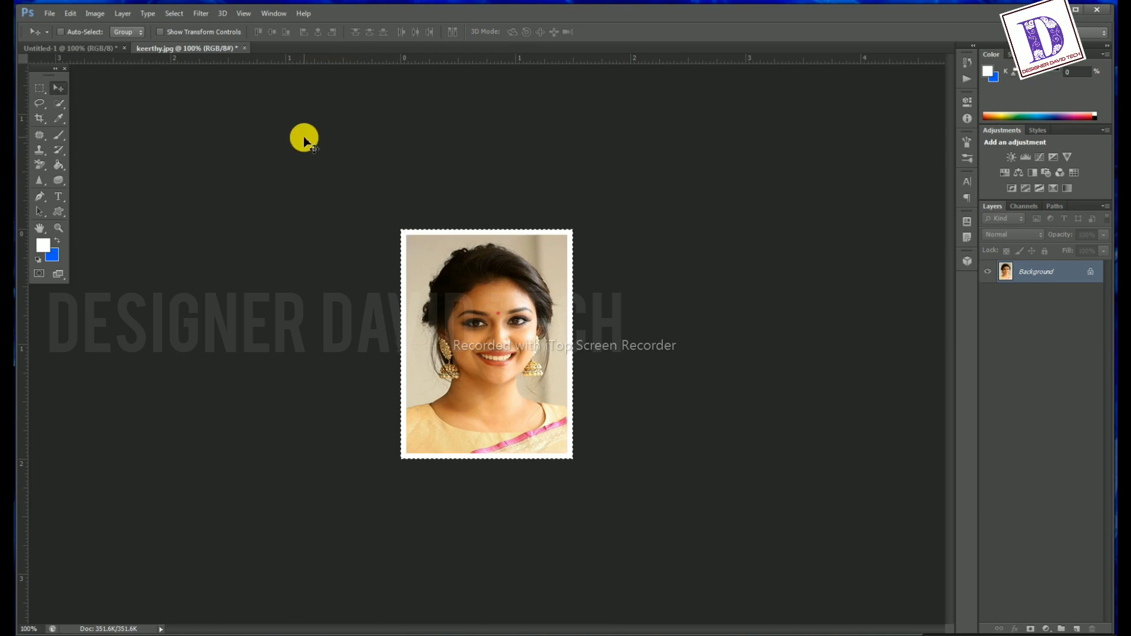
Create a new document from the Photo preset, Landscape, 4 x 6, with the resolution set to 200 pixels/inch
key("ctrl+n")
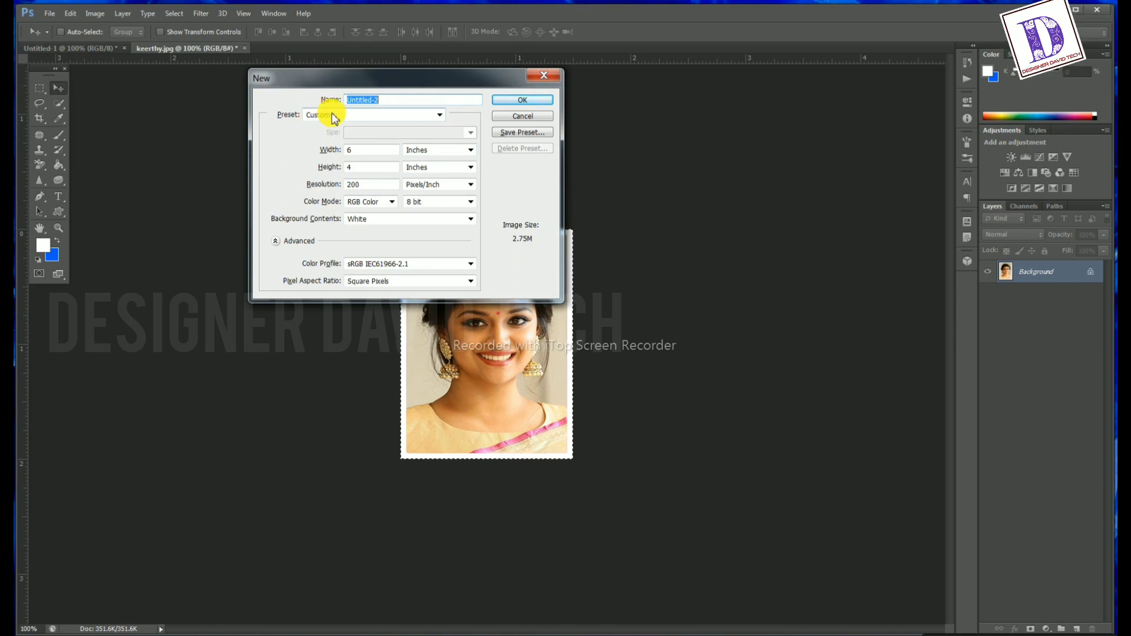
left_click(439, 116)
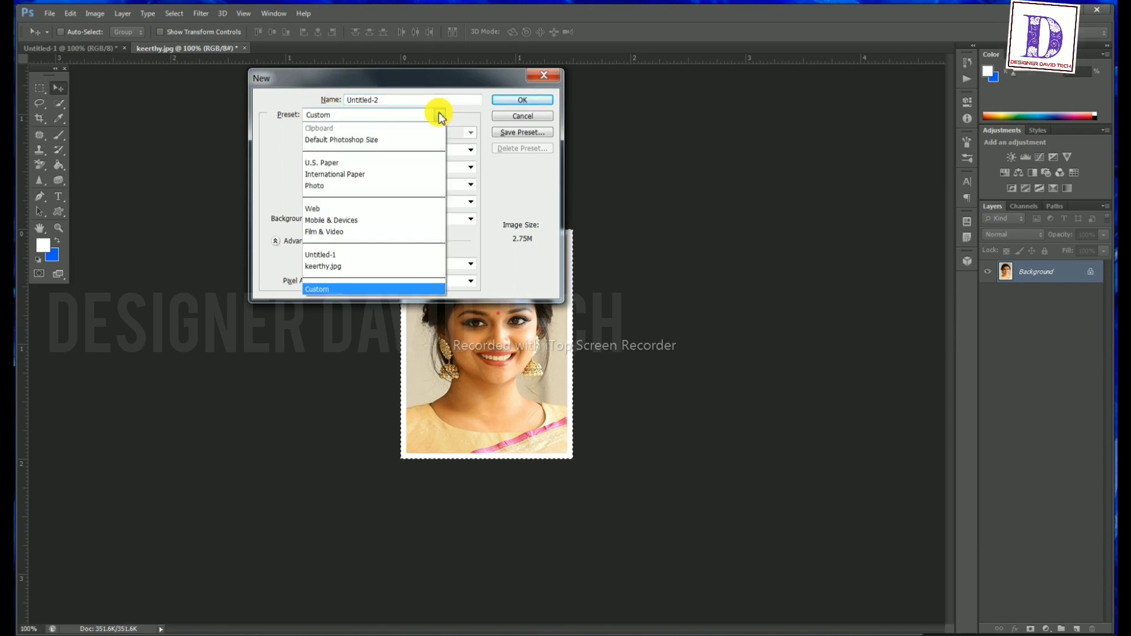
left_click(323, 186)
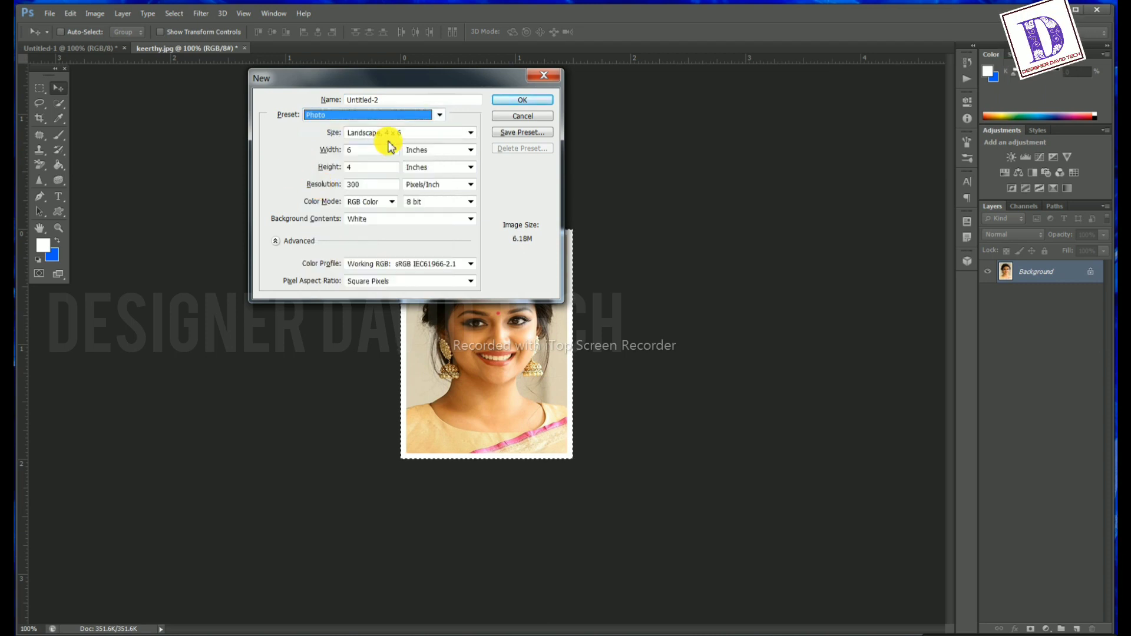
left_click(471, 133)
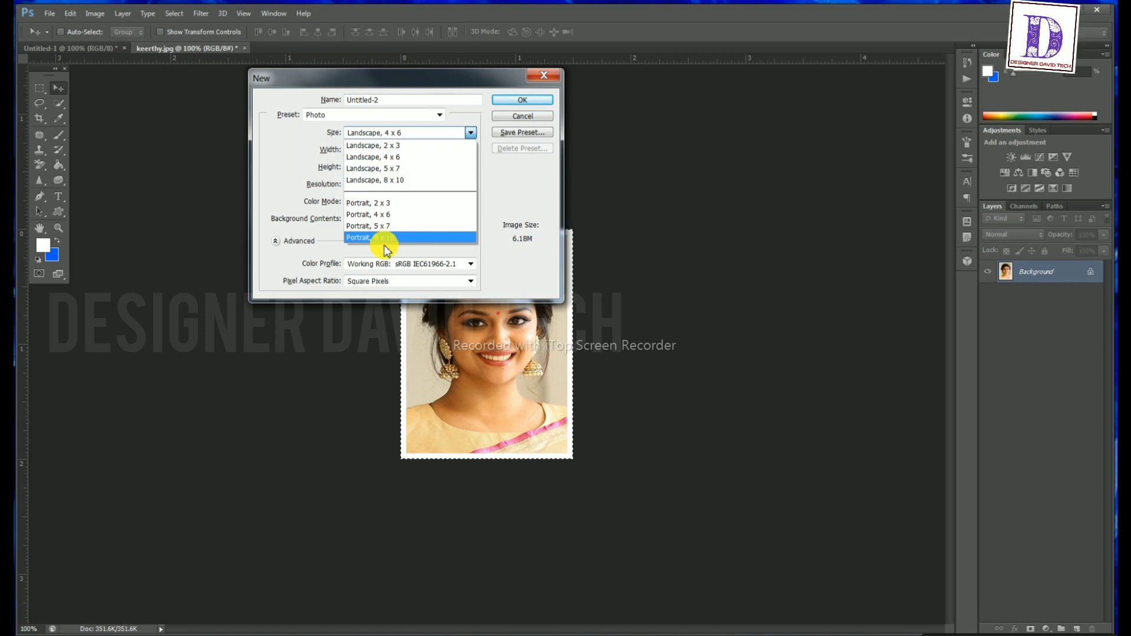
left_click(407, 157)
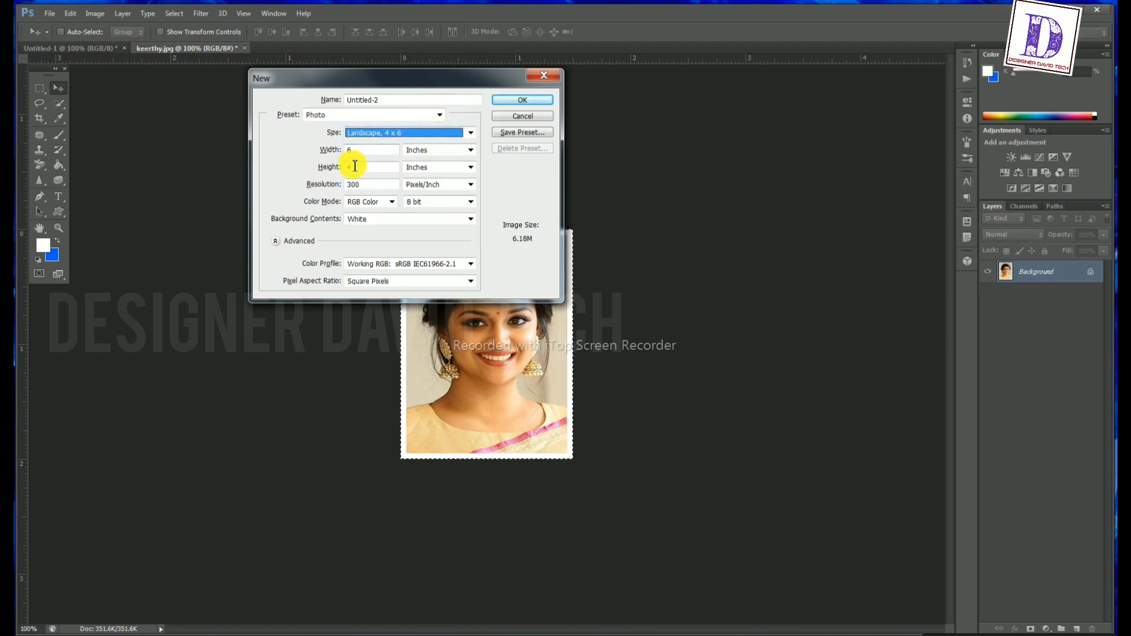
left_click_drag(361, 183, 346, 182)
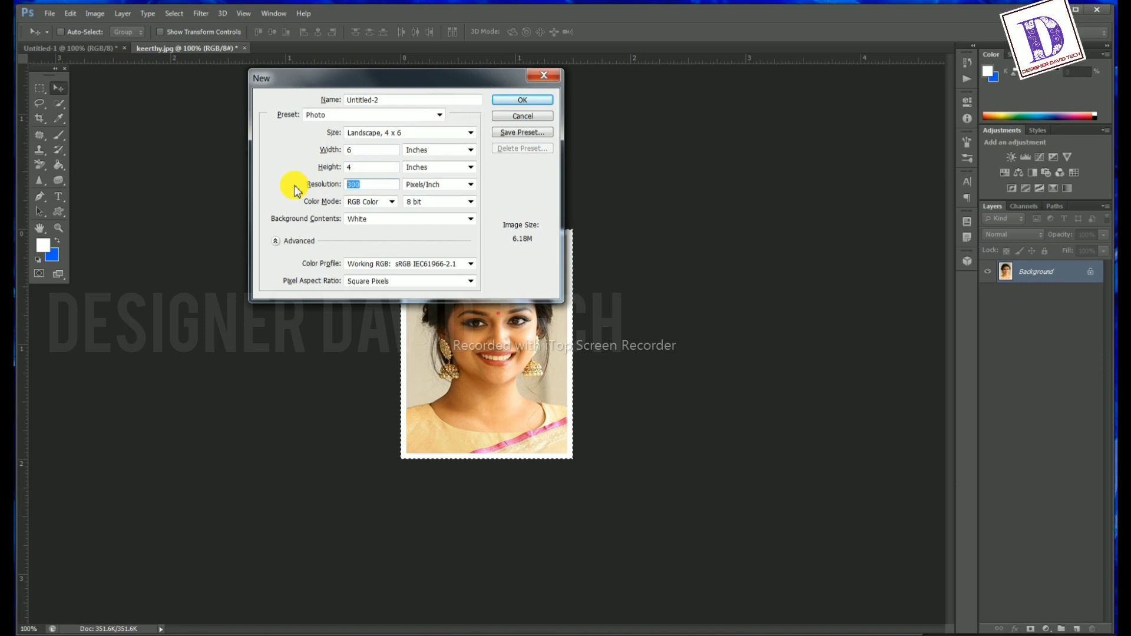
type("200")
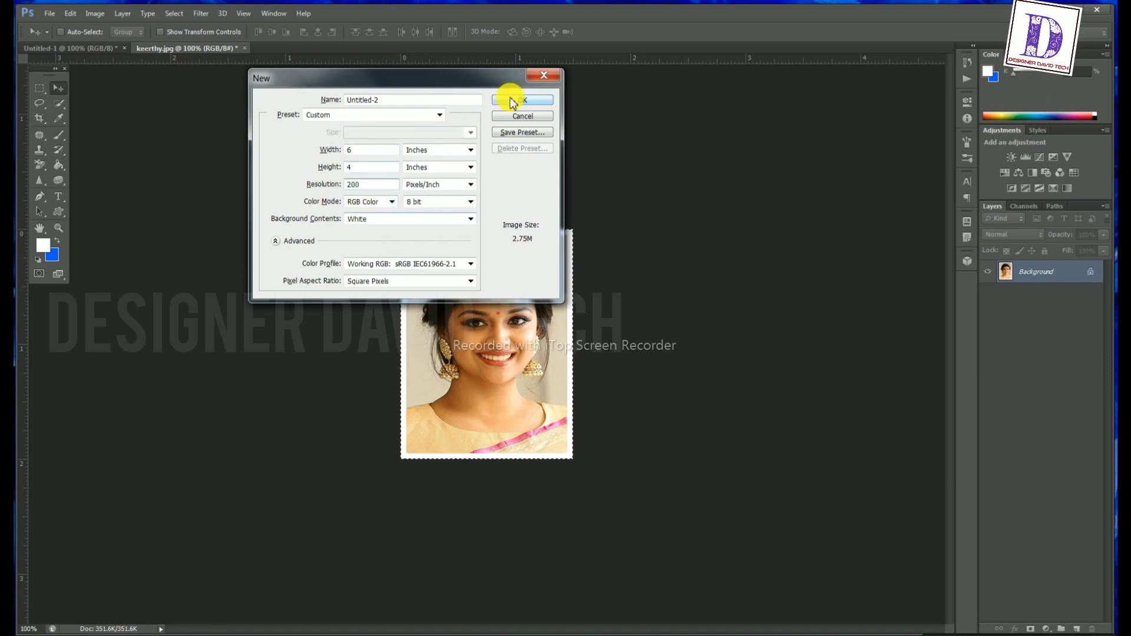
left_click(529, 99)
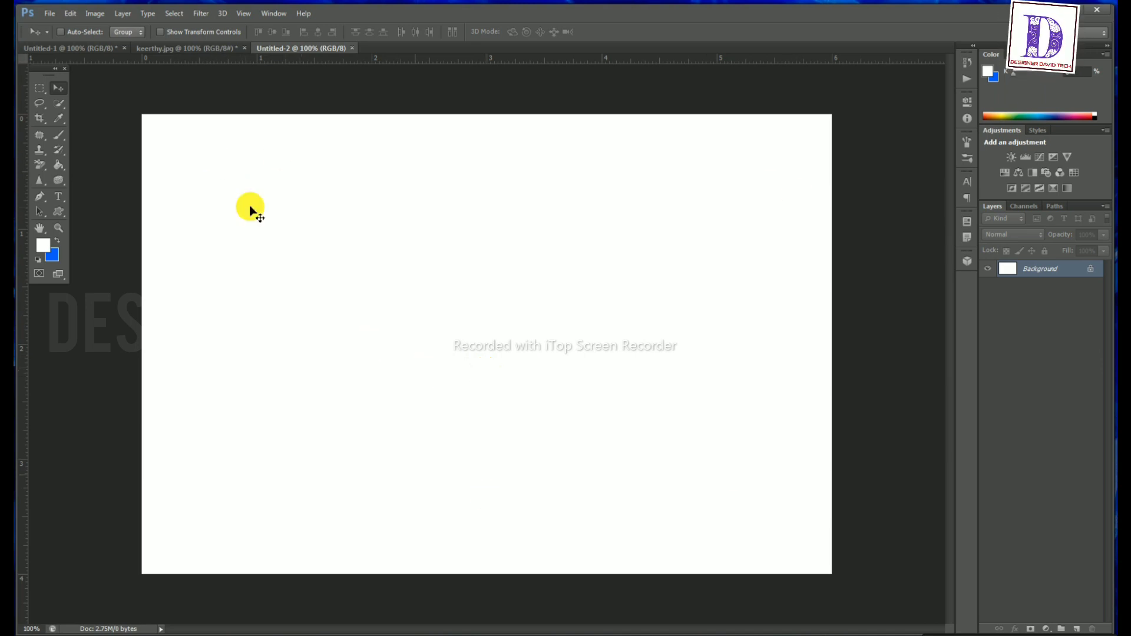
Fill the blank 6 by 4 inch canvas with the custom pattern ph-1
left_click(70, 15)
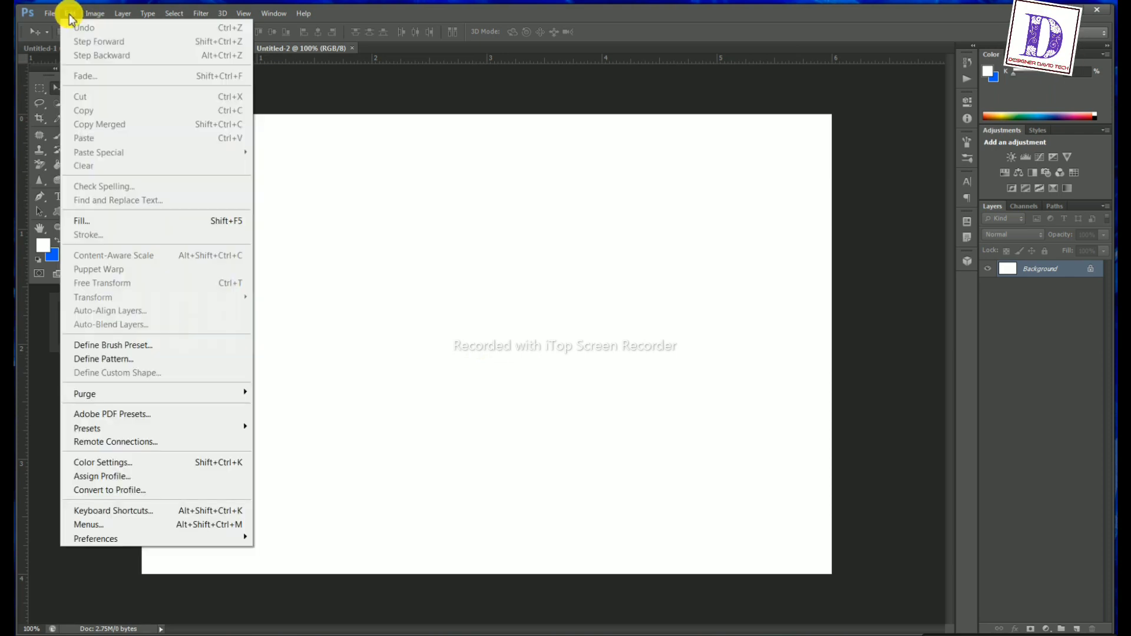
left_click(366, 207)
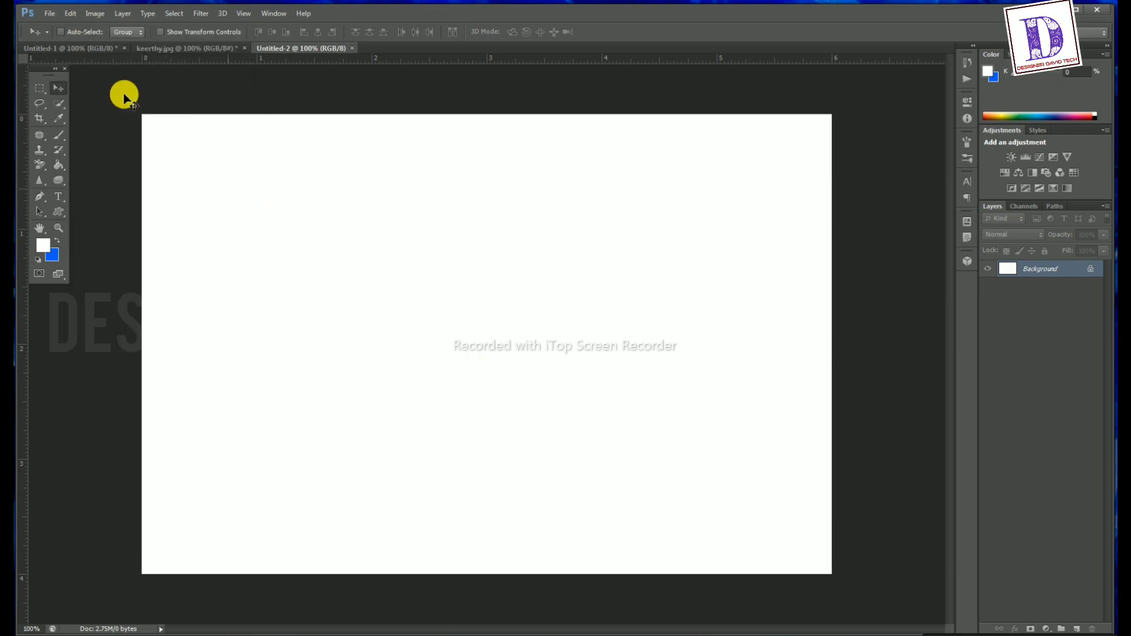
left_click(75, 16)
left_click(94, 219)
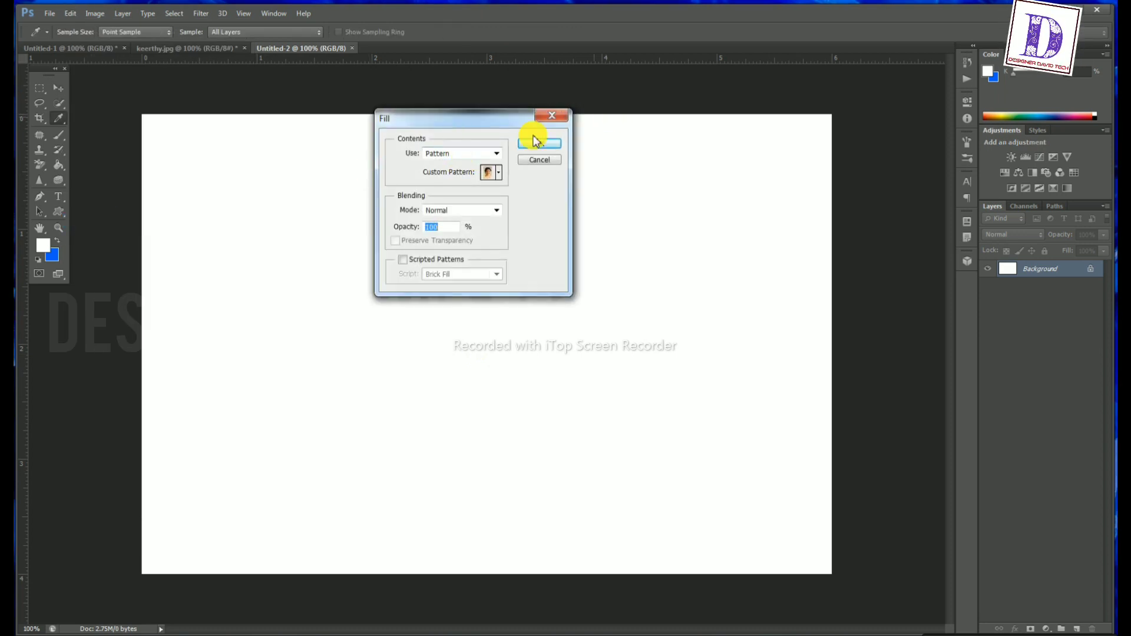
left_click(492, 153)
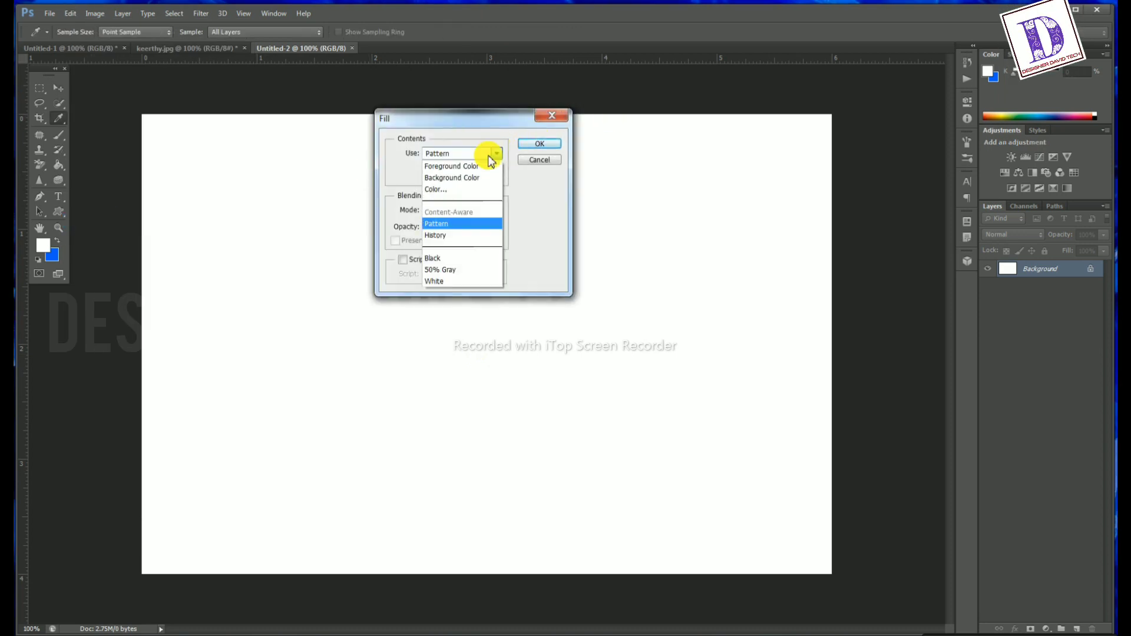
left_click(461, 225)
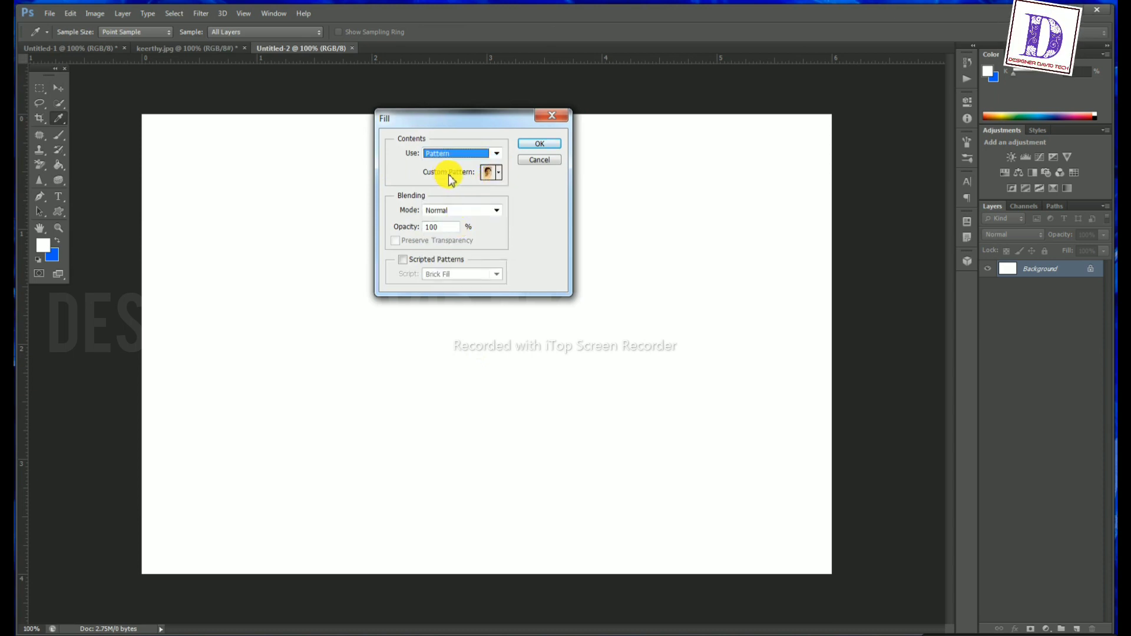
left_click(496, 172)
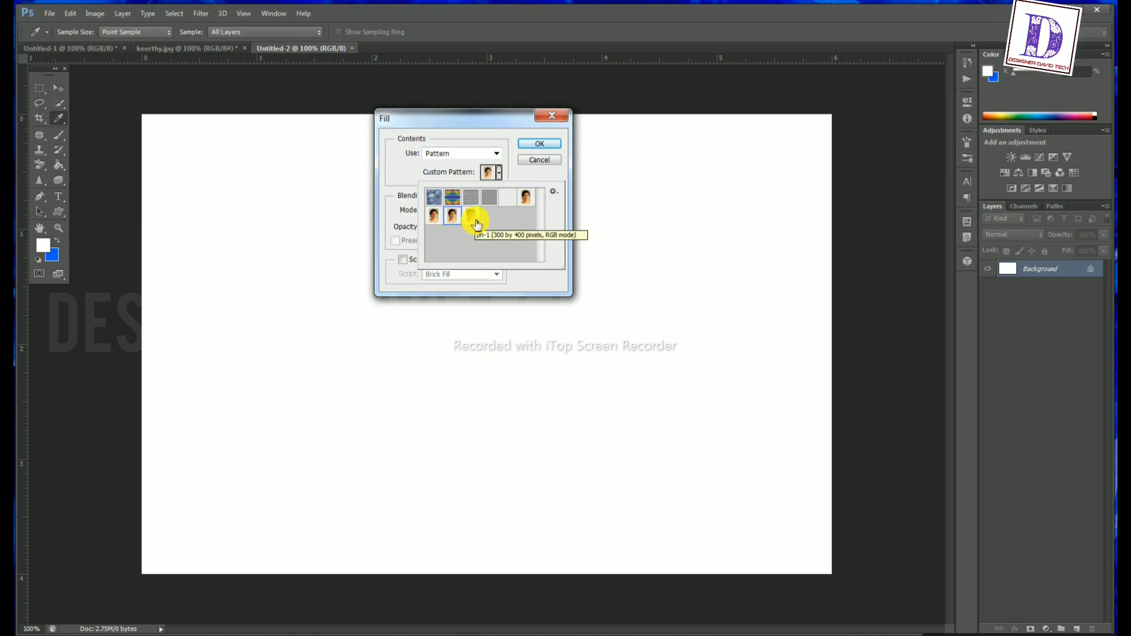
left_click(475, 221)
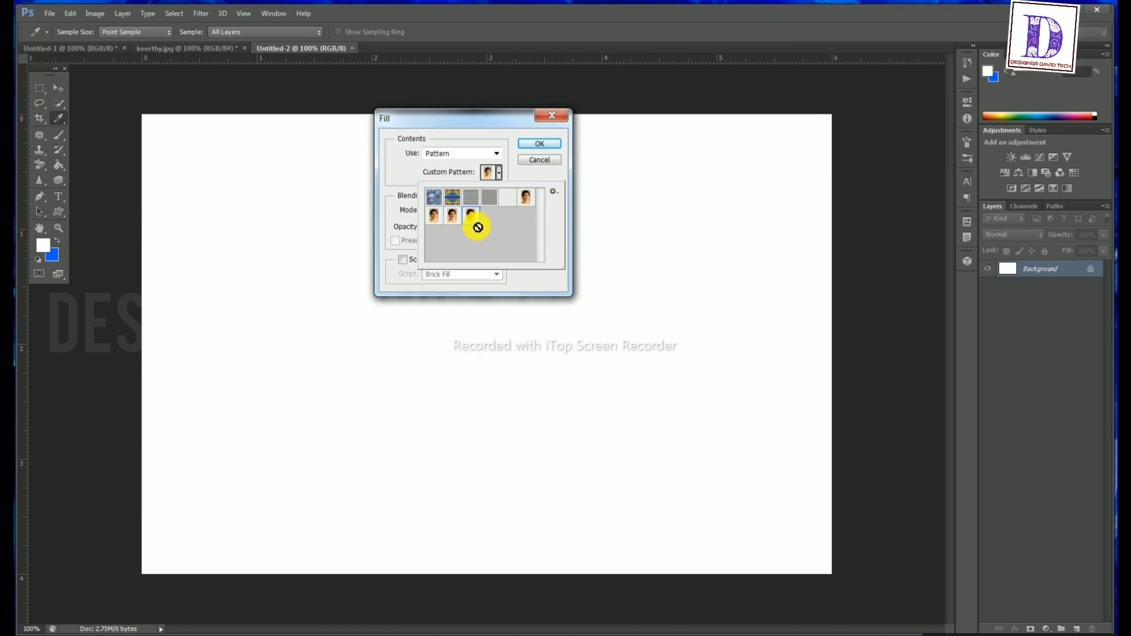
left_click(548, 145)
key("v")
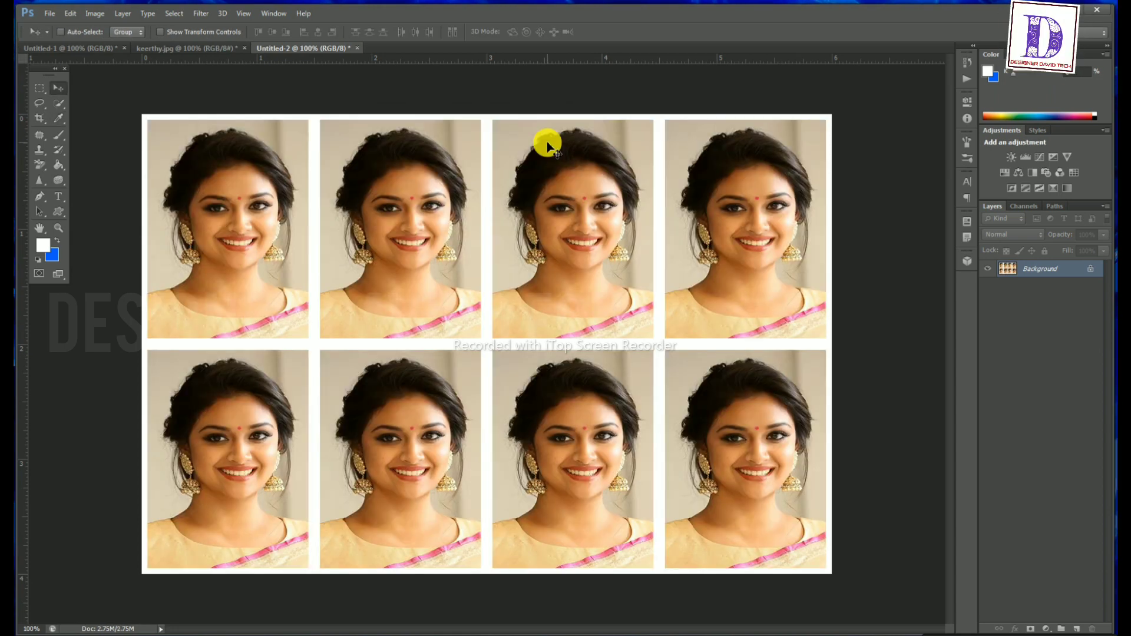